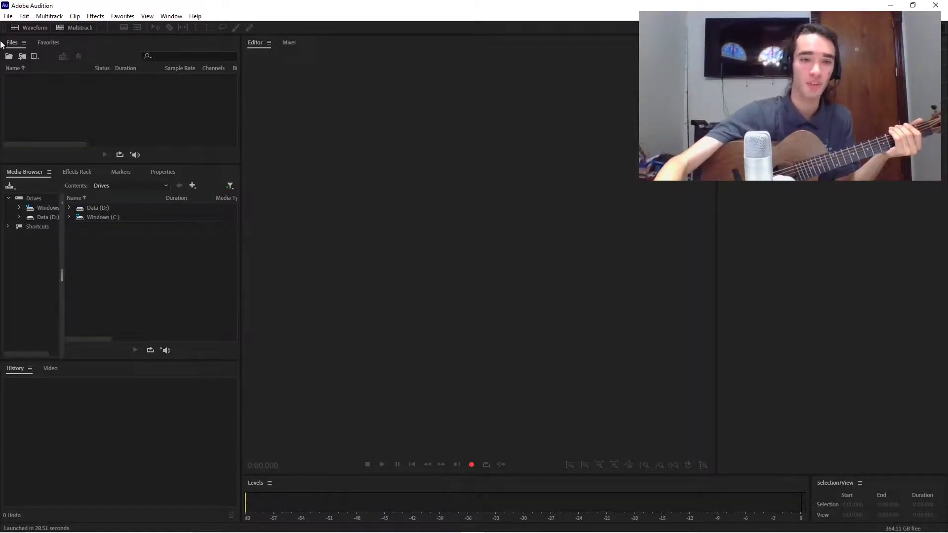
Create a new 48000 Hz mono multitrack session named rec.sesx
left_click(8, 16)
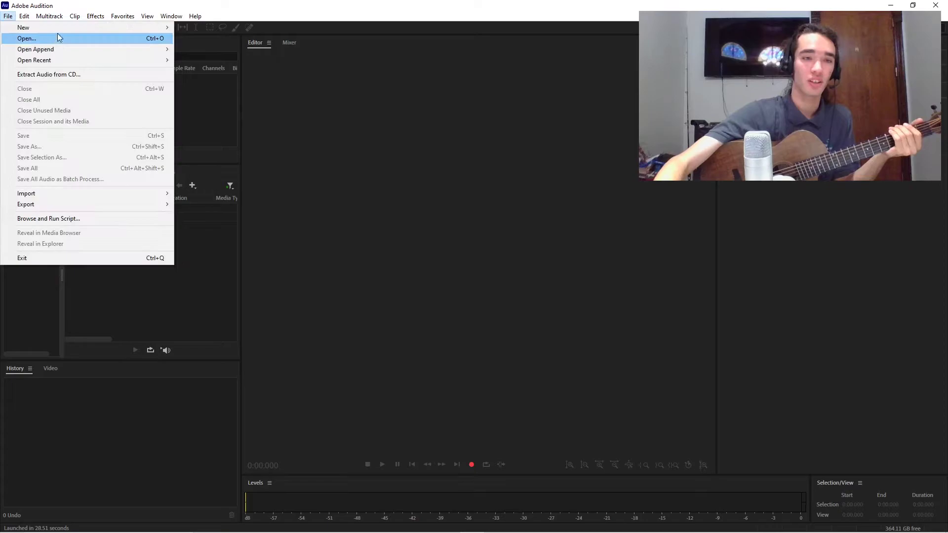
mouse_move(57, 31)
left_click(214, 28)
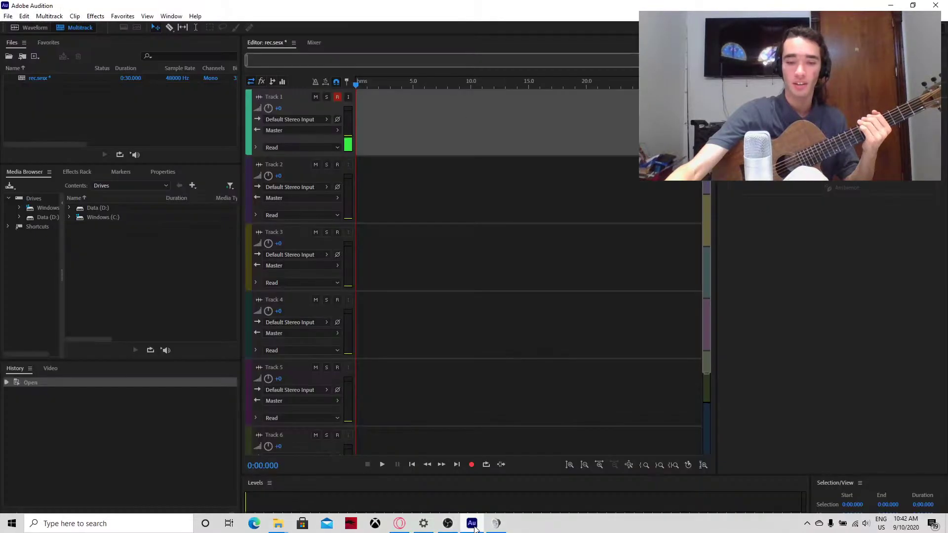
Set the microphone's input volume to 75 in Windows Settings and return to Audition
left_click(424, 523)
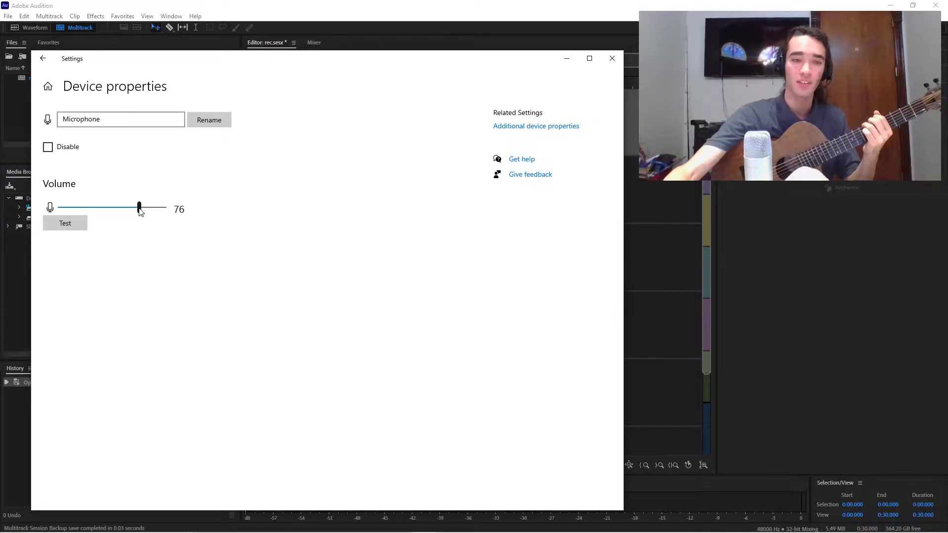
left_click_drag(140, 210, 139, 212)
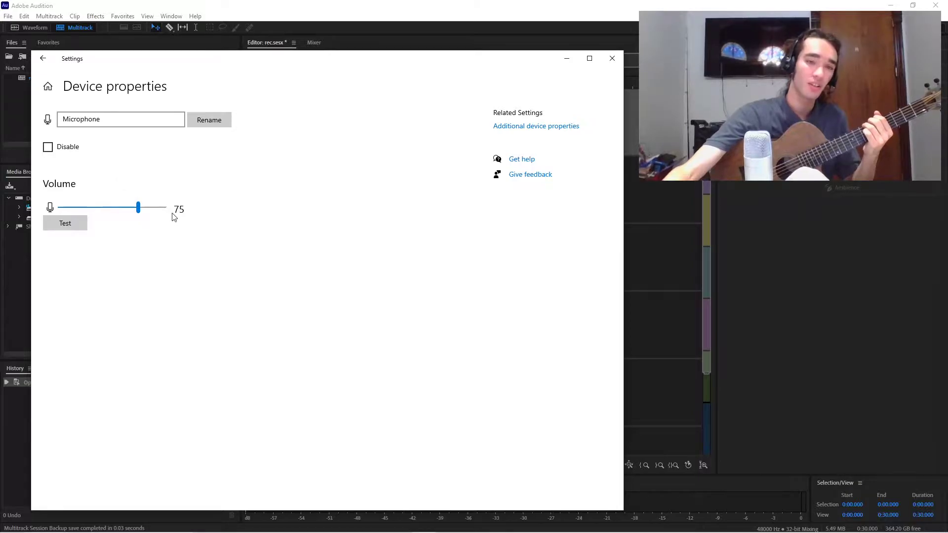
left_click(302, 5)
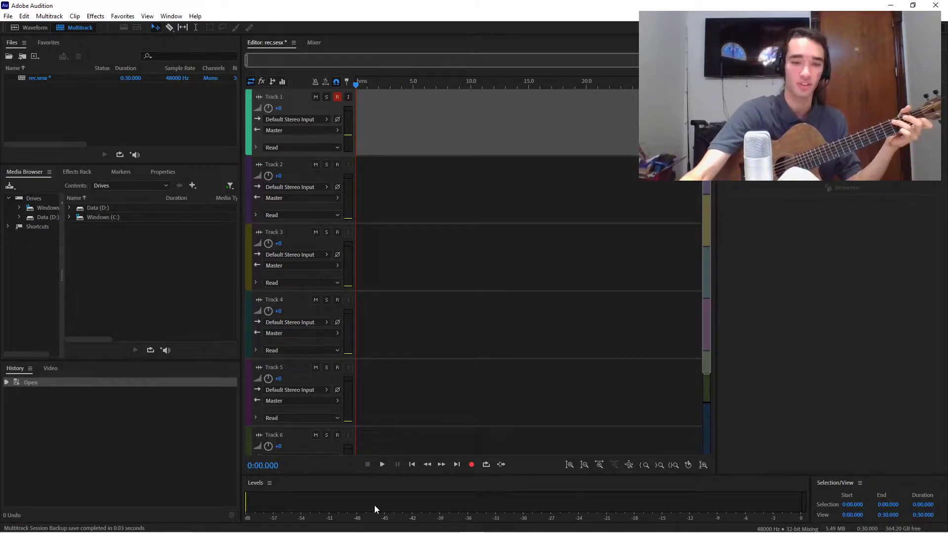
From Track 1's Audio Hardware preferences, change the microphone's default format to 1 channel, 16 bit, 48000 Hz
left_click(308, 122)
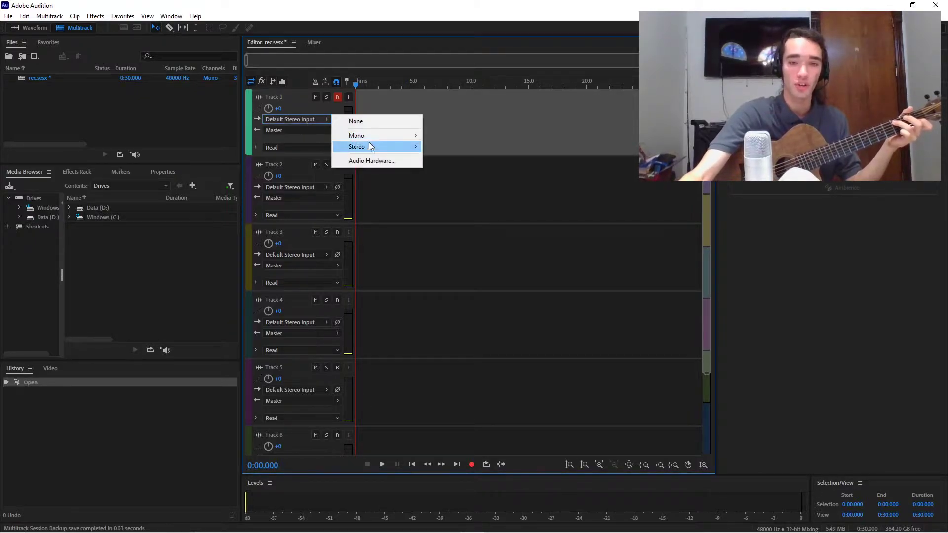
left_click(385, 161)
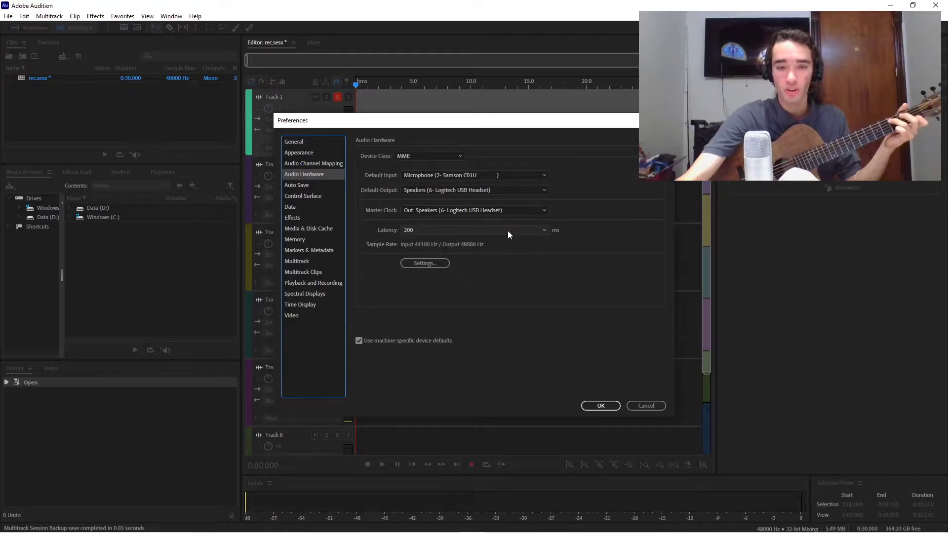
left_click(423, 262)
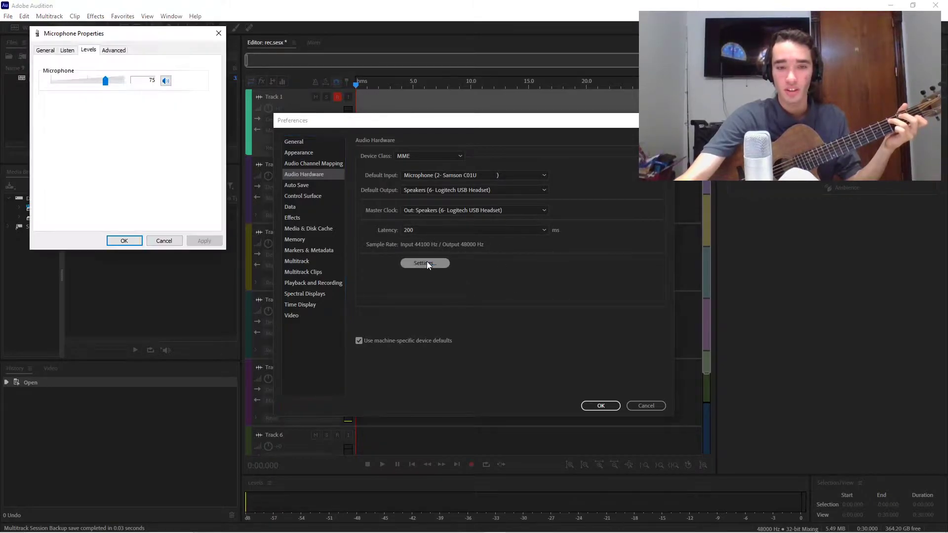
left_click(118, 51)
left_click(79, 96)
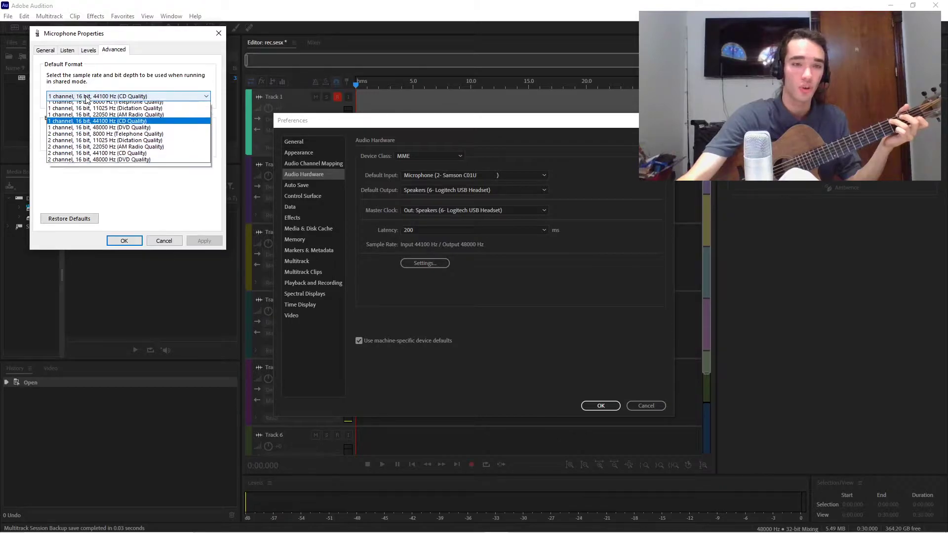
left_click(119, 131)
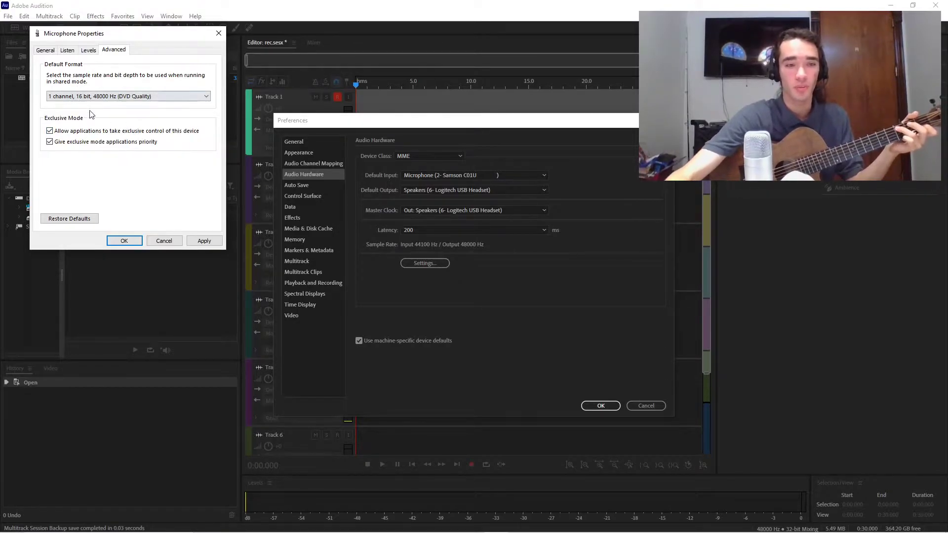
left_click(124, 240)
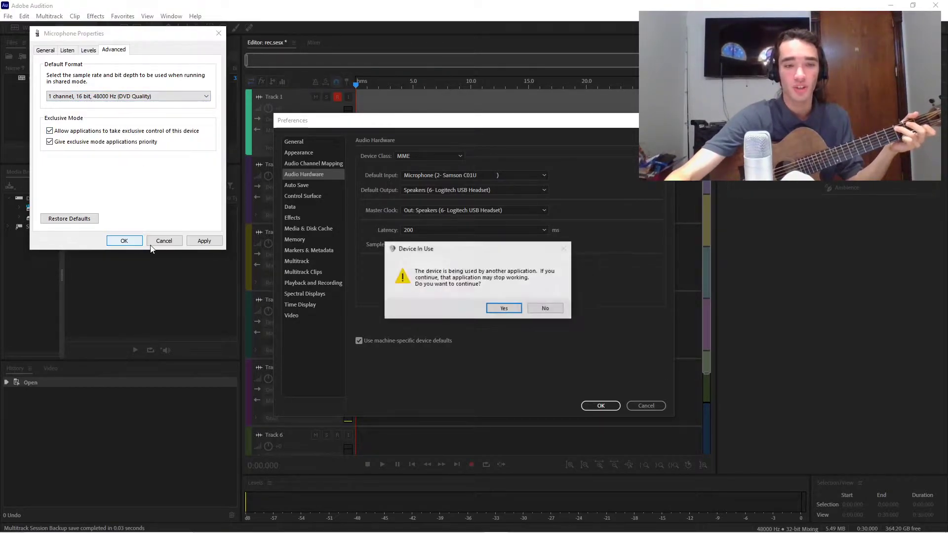
left_click(504, 310)
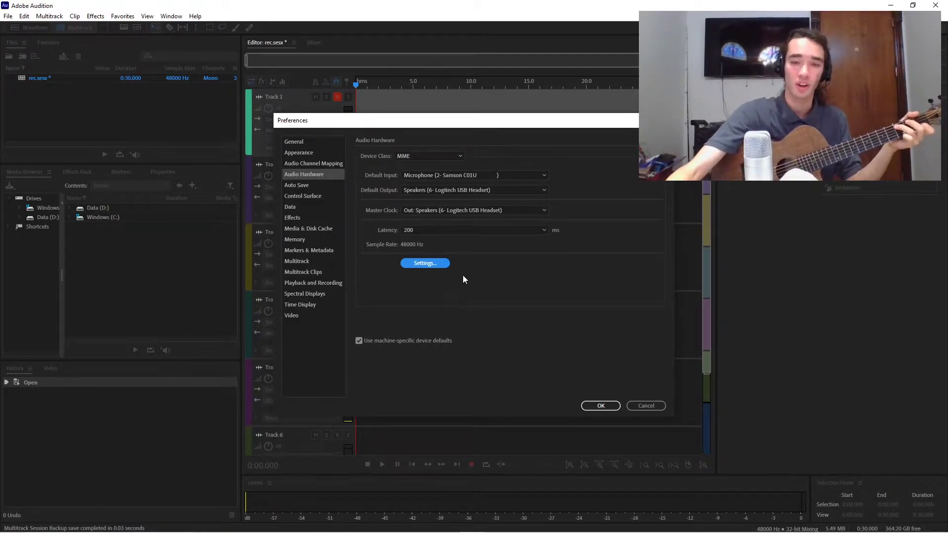
Close Preferences and briefly monitor Track 1's guitar input level, then turn monitoring off
left_click(600, 405)
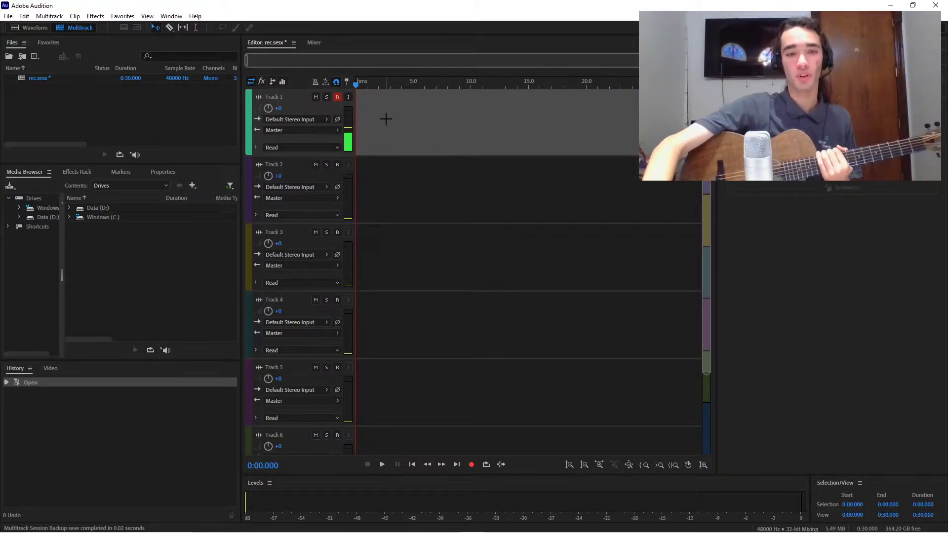
left_click(348, 97)
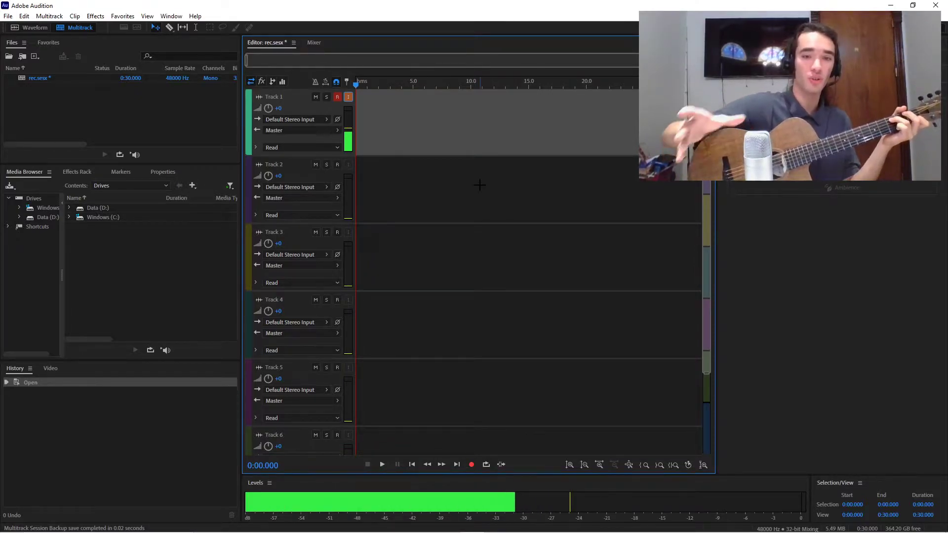
left_click(348, 98)
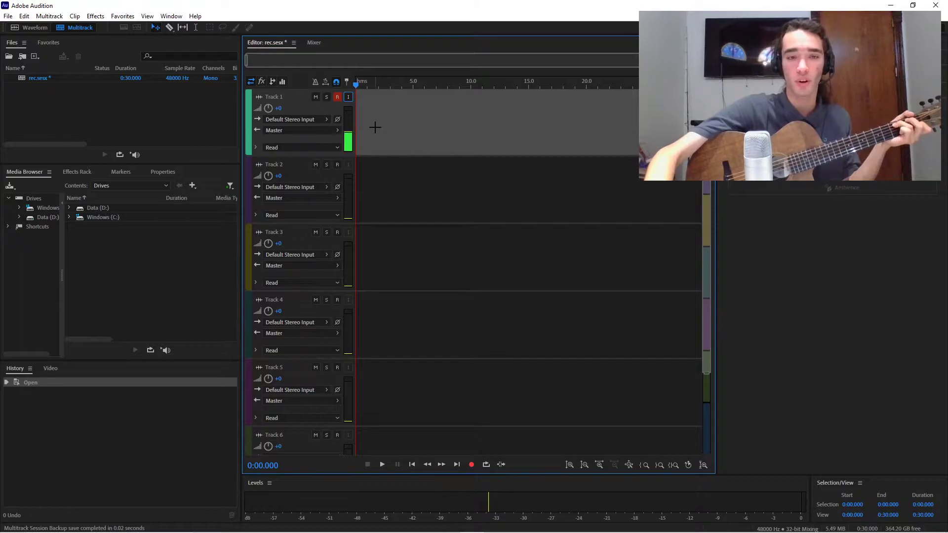
Record a first guitar take on Track 1 and play it back from the start
left_click(472, 465)
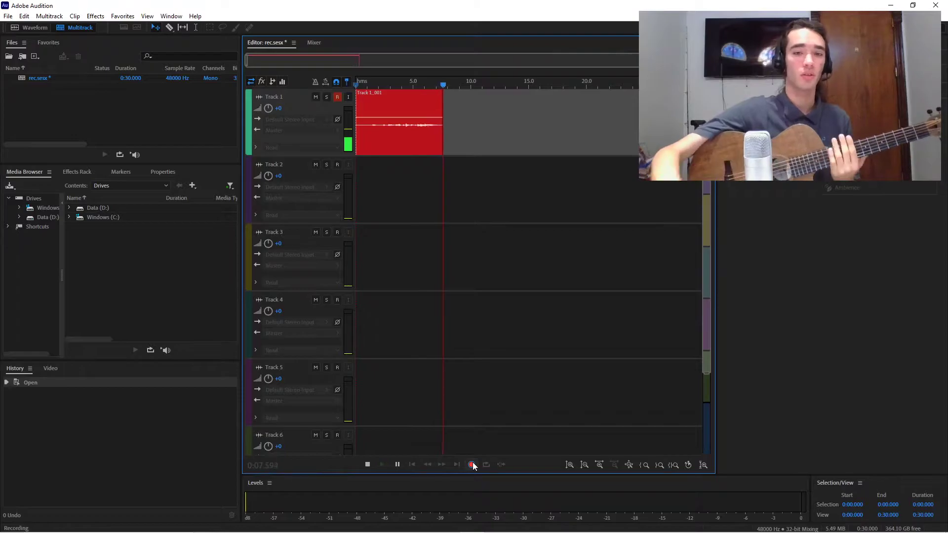
left_click(471, 464)
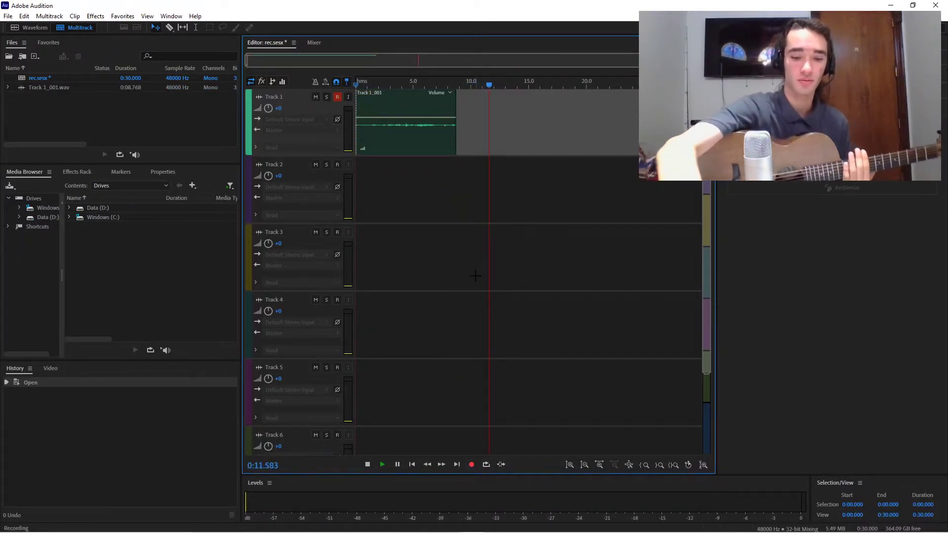
key("space")
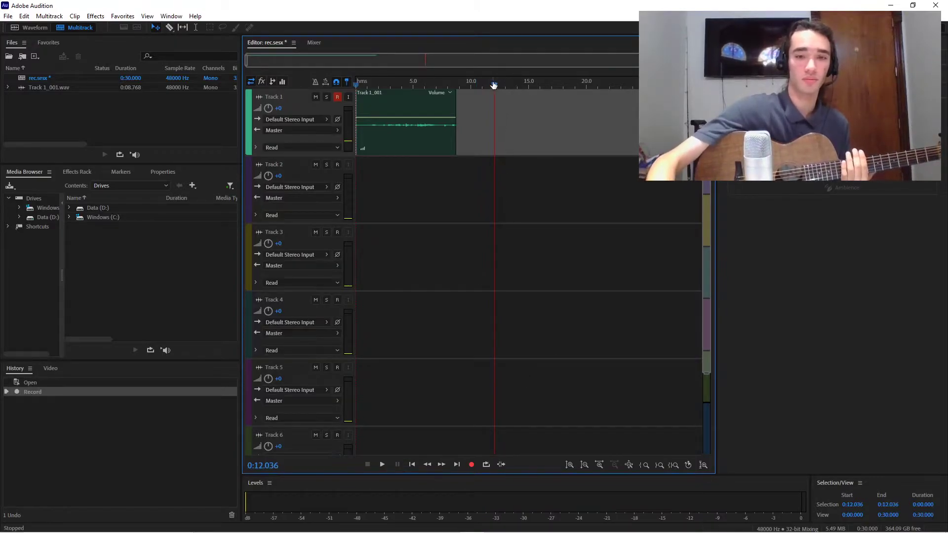
key("Home")
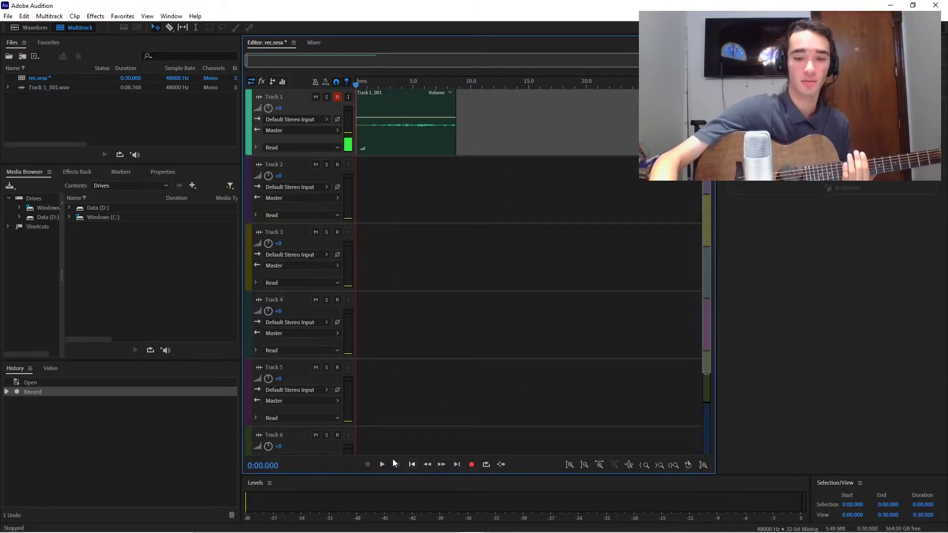
left_click(381, 465)
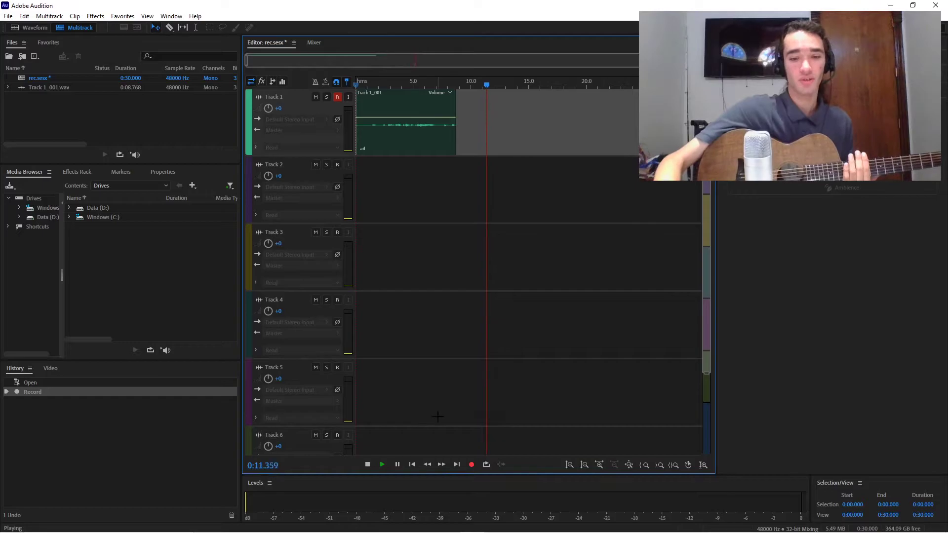
key("space")
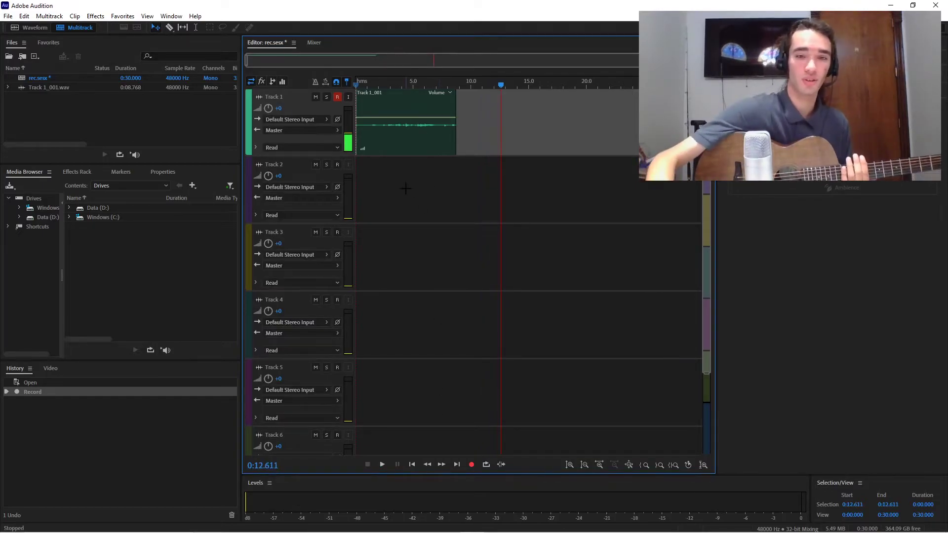
Delete the Track 1_001 clip, record a new take from 0:00, and select it
left_click(403, 137)
key("Delete")
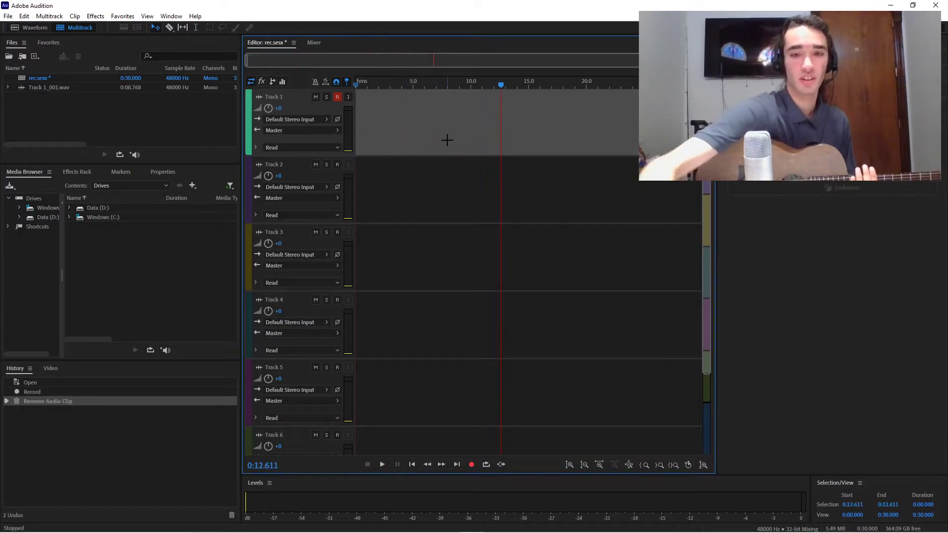
left_click_drag(500, 87, 349, 117)
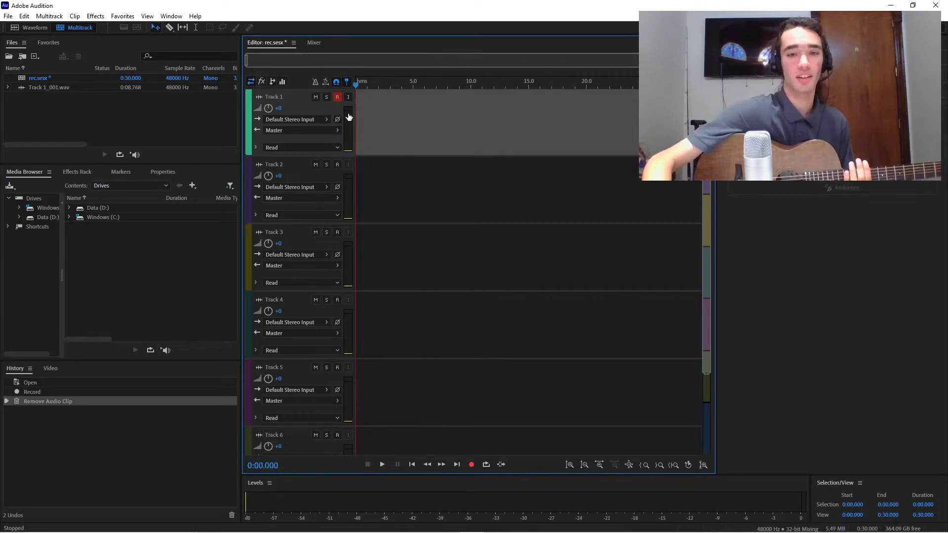
left_click(472, 464)
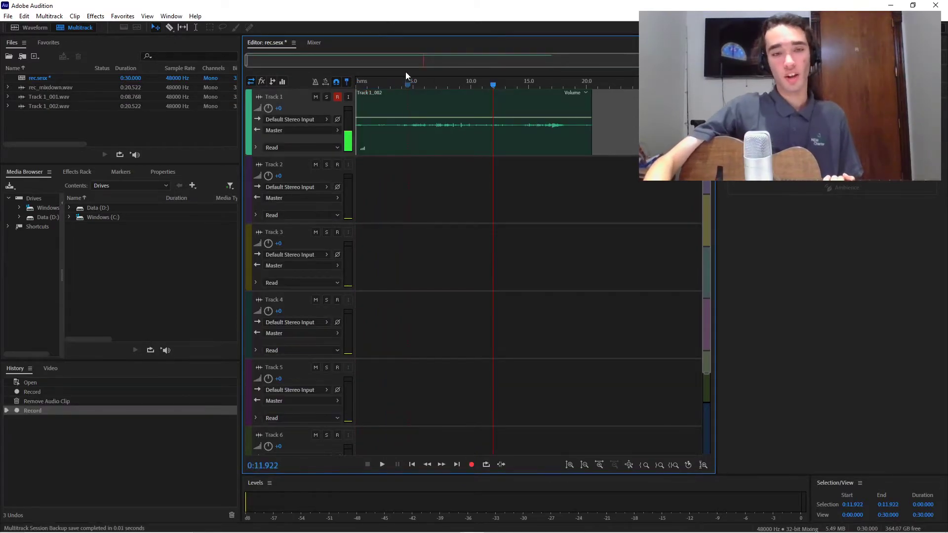
left_click(421, 128)
Start an Export Mixdown of the selected clip from its context menu
right_click(420, 128)
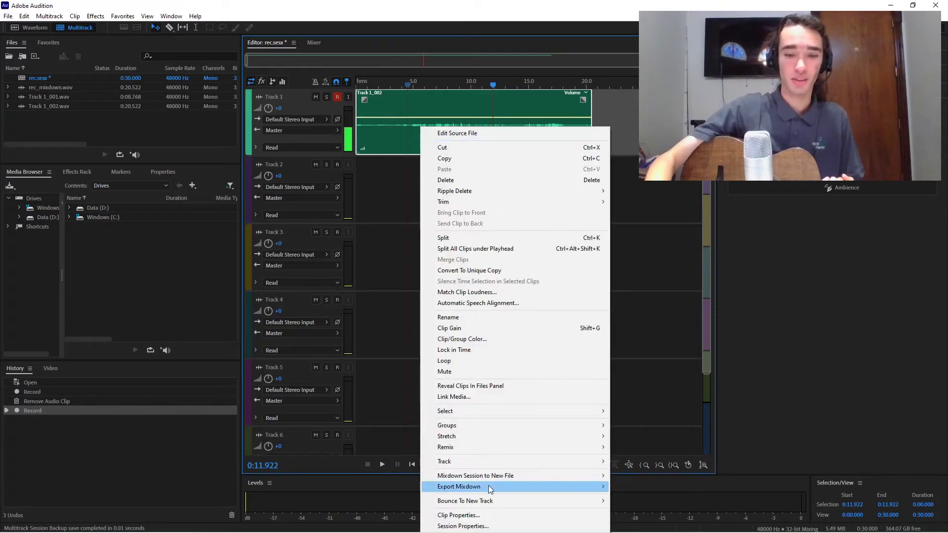
mouse_move(493, 487)
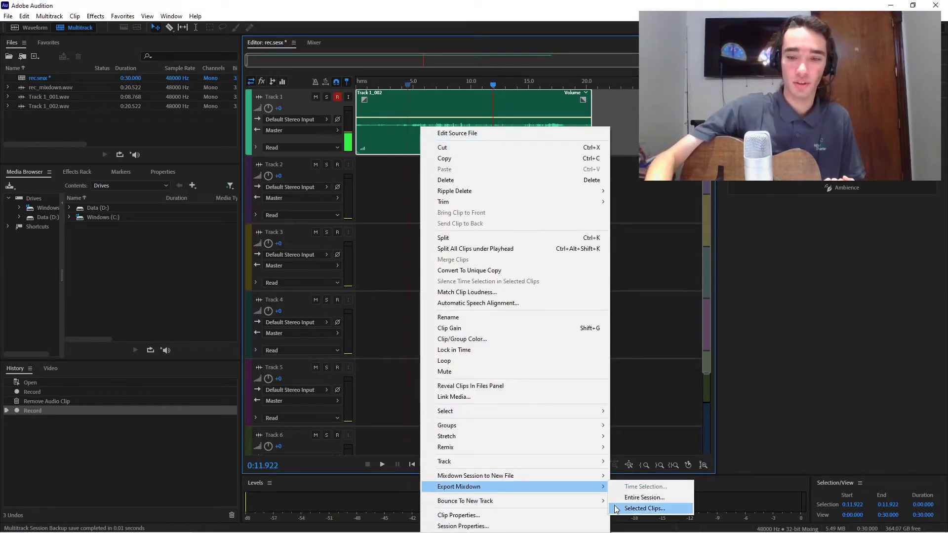
left_click(644, 511)
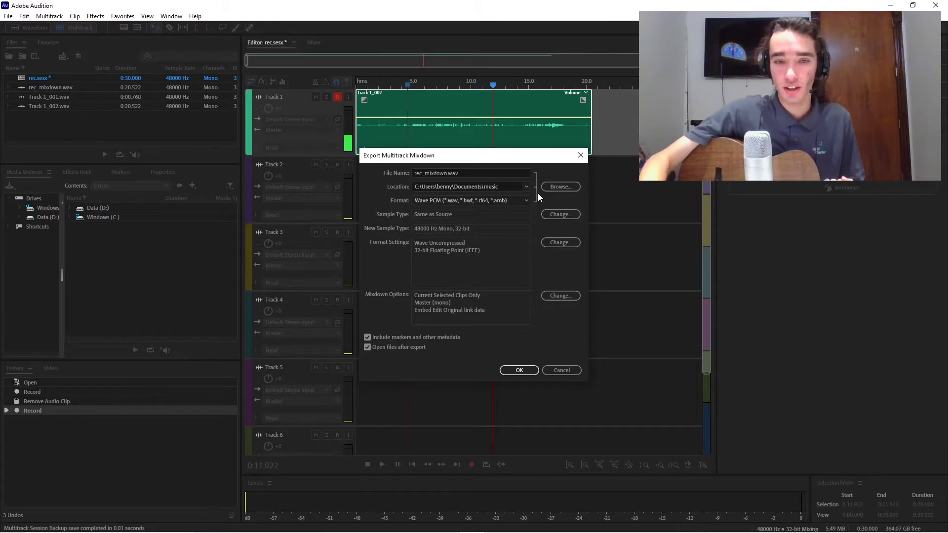
Set the mixdown's save location to the Documents music folder
left_click(555, 188)
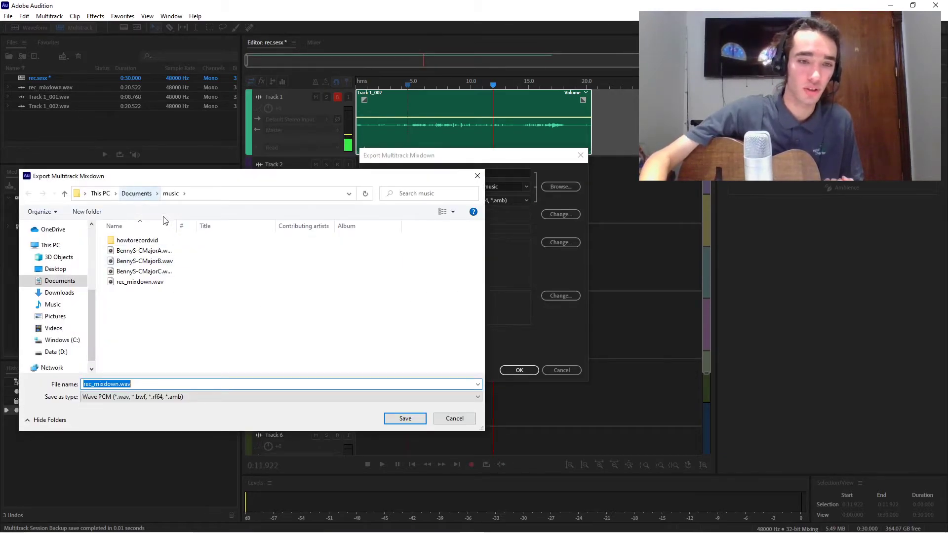
left_click(137, 193)
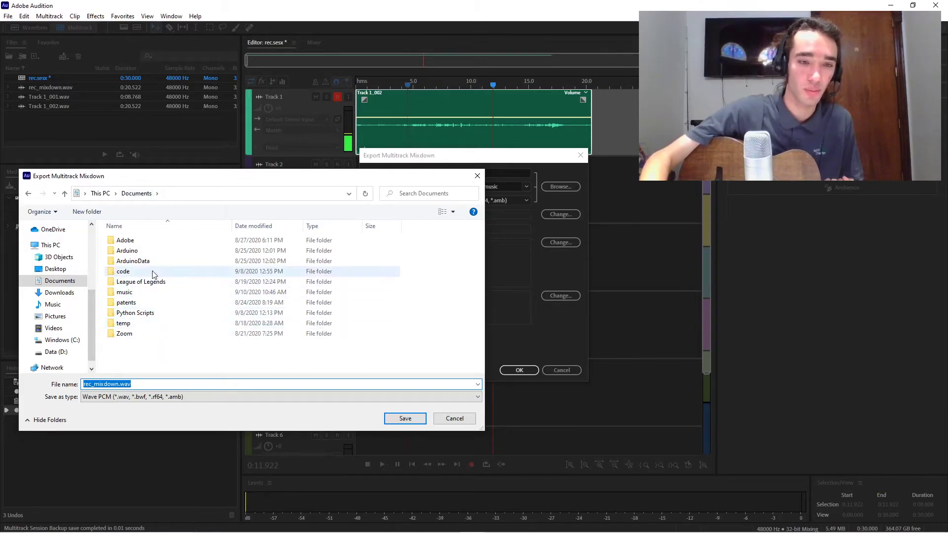
double_click(125, 292)
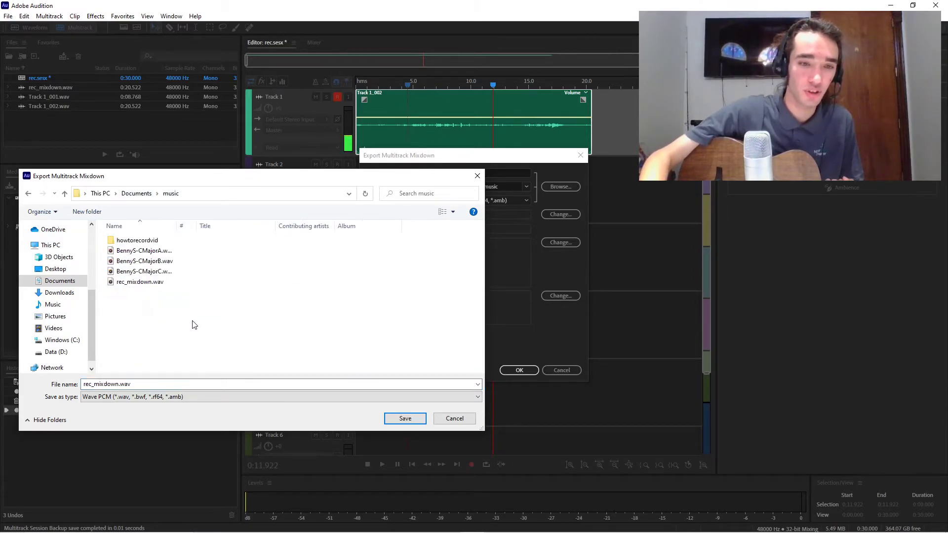
left_click(262, 398)
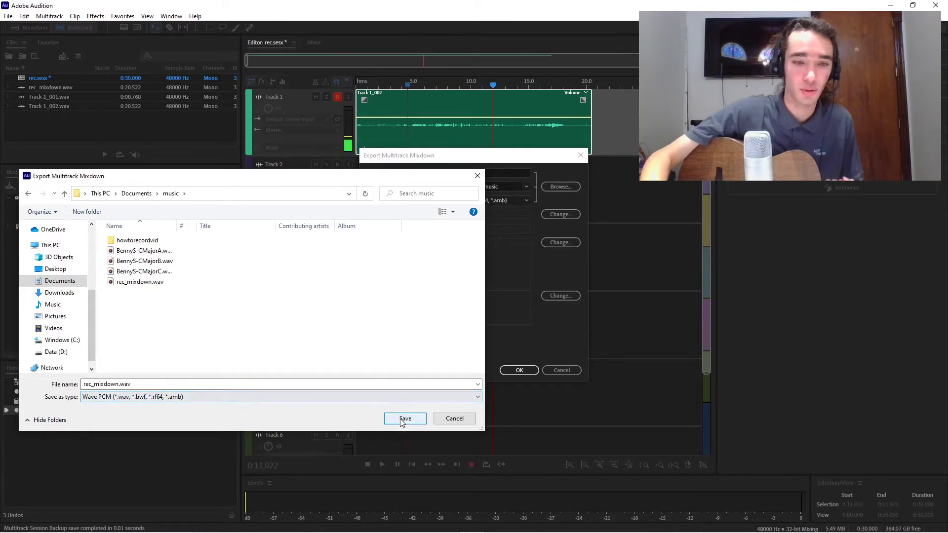
left_click(401, 420)
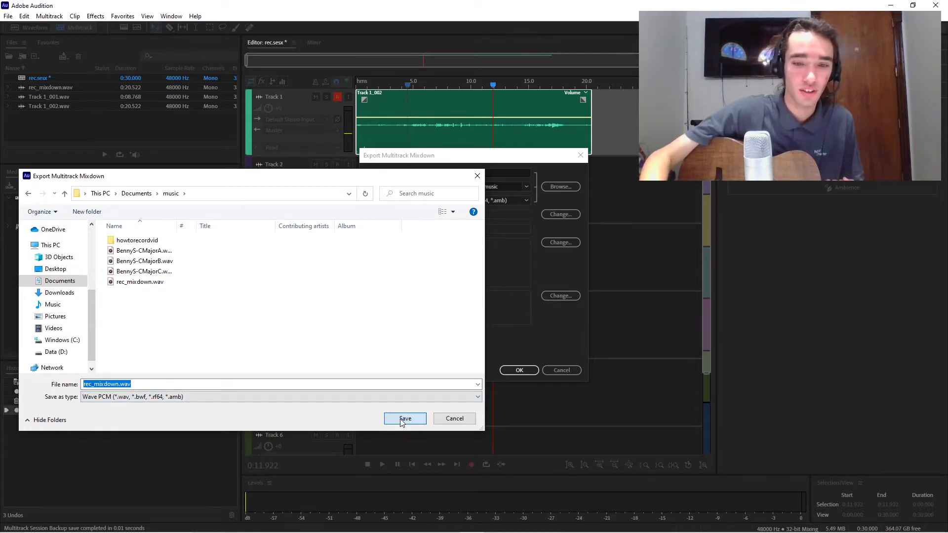
Export rec_mixdown1.wav as Wave PCM with 32-bit floating point sample type
left_click(491, 200)
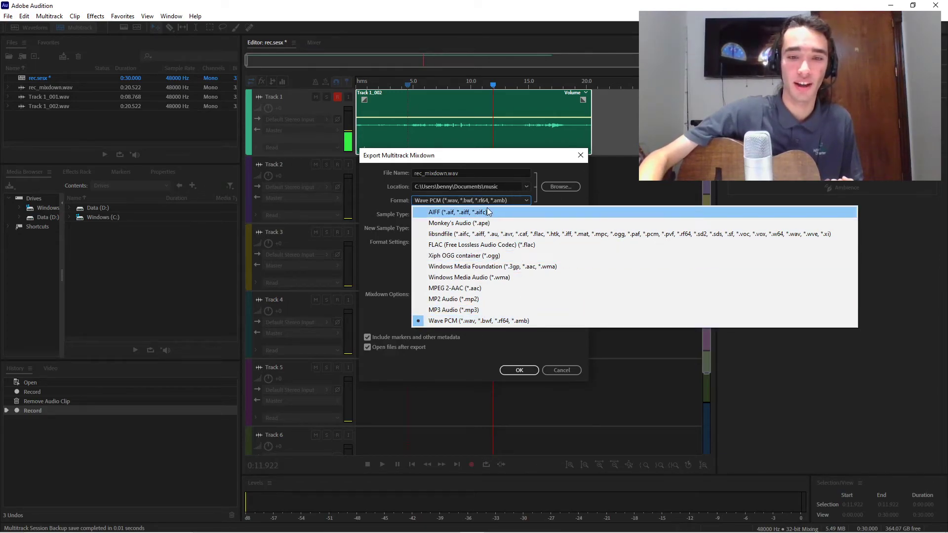
left_click(465, 345)
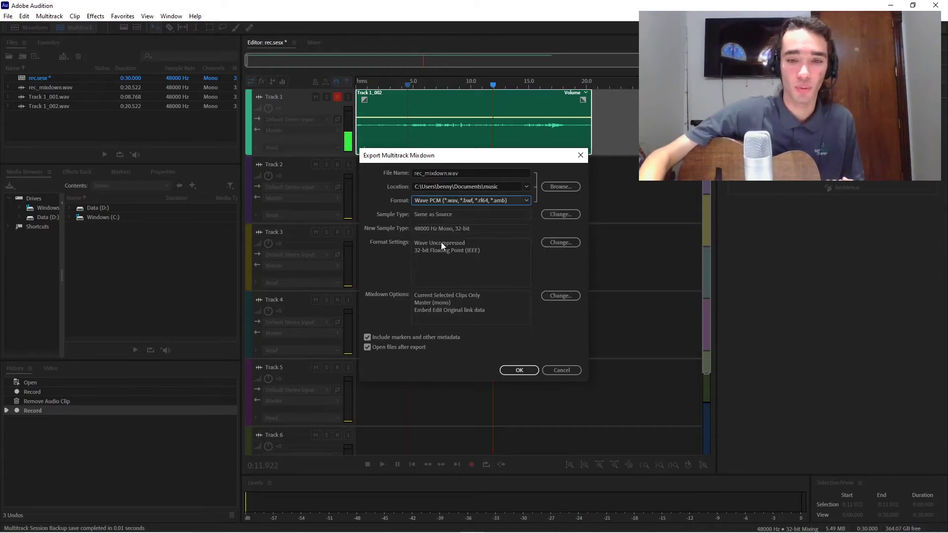
left_click(561, 243)
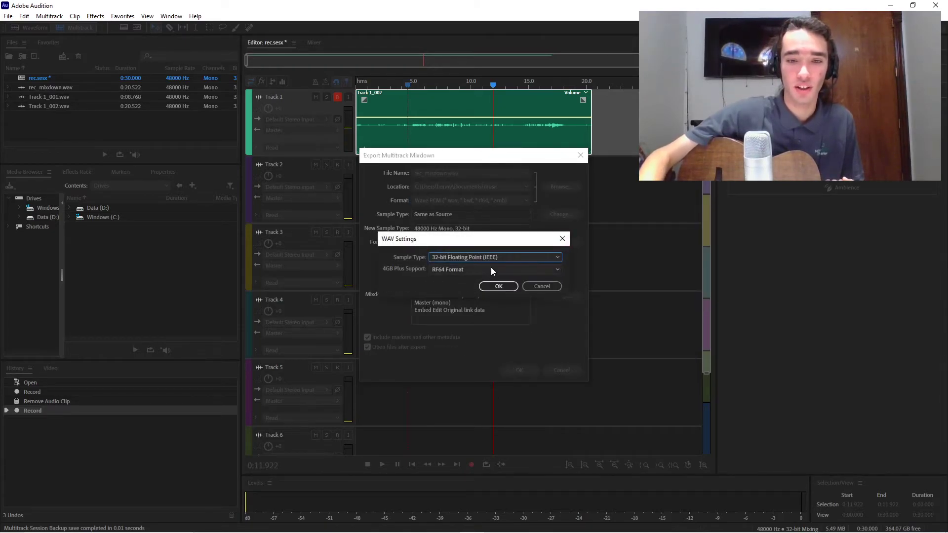
left_click(491, 260)
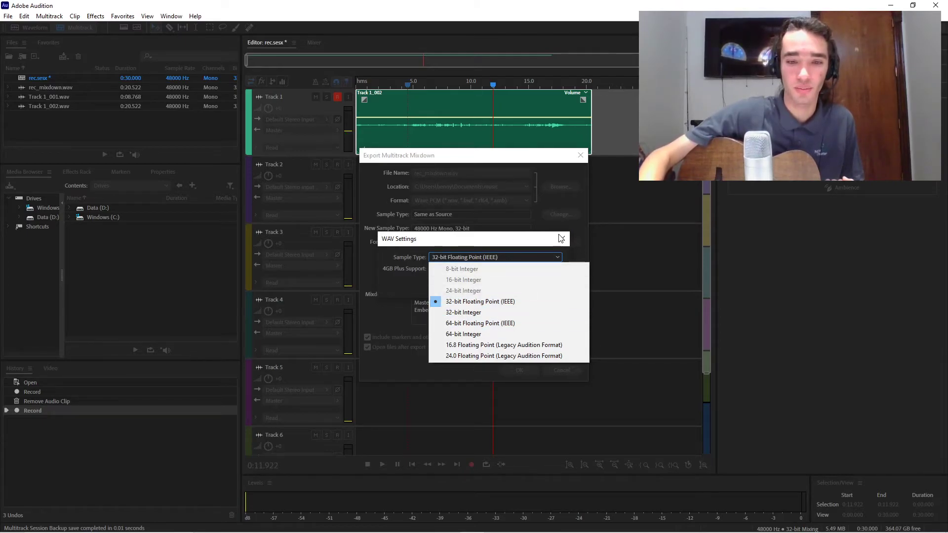
left_click(521, 244)
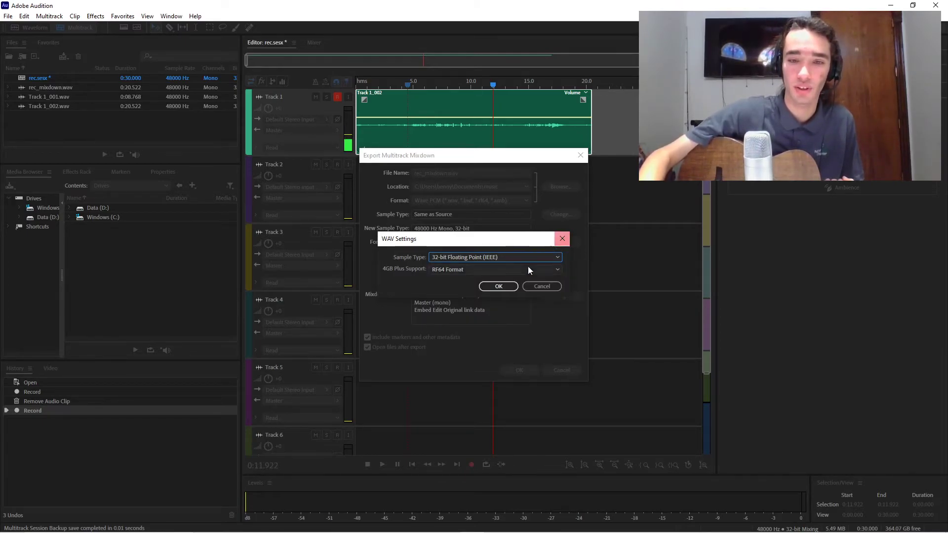
left_click(557, 240)
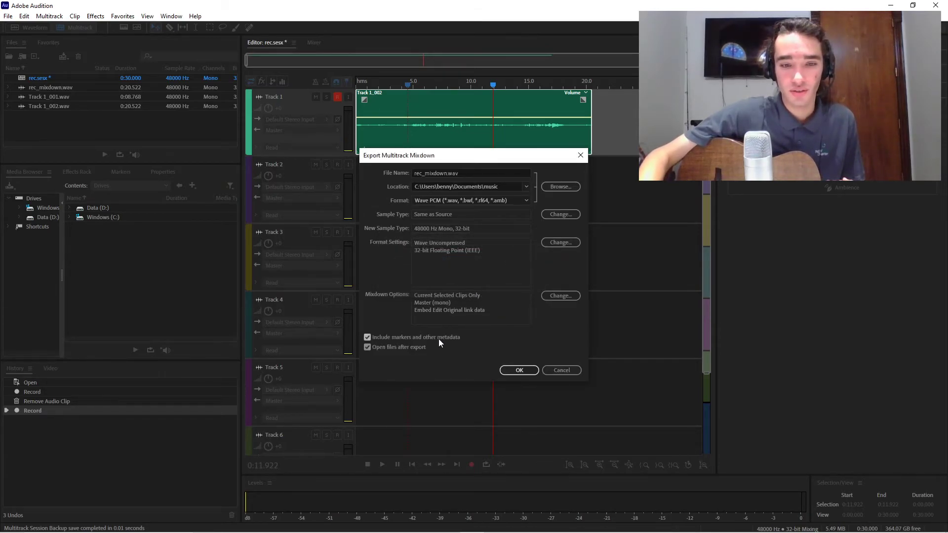
left_click(517, 375)
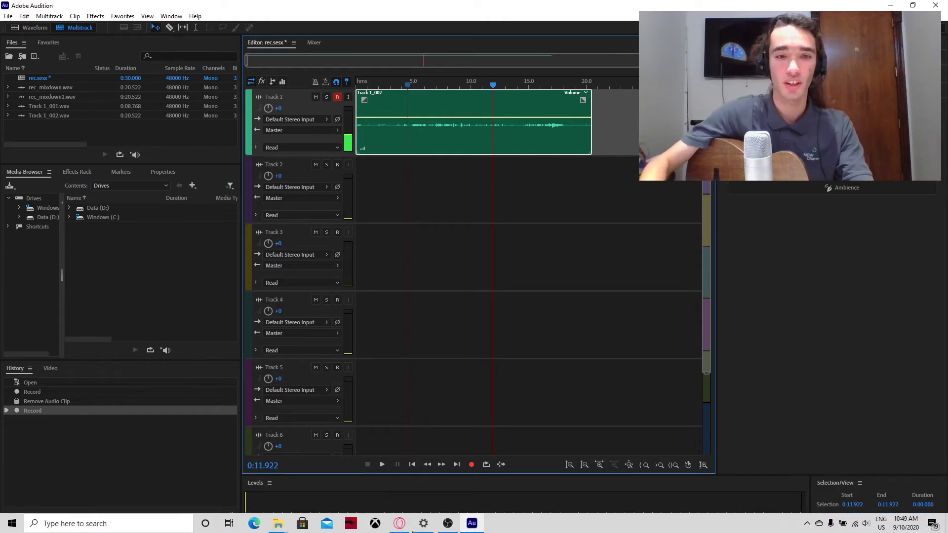
In the howtorecordvid Explorer window, go to the music folder and select rec_mixdown1.wav
mouse_move(438, 532)
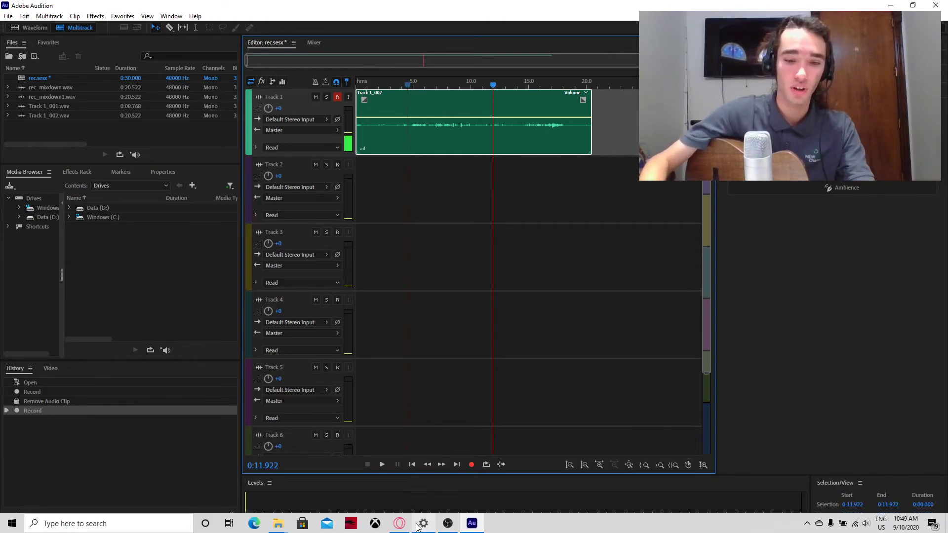
left_click(280, 524)
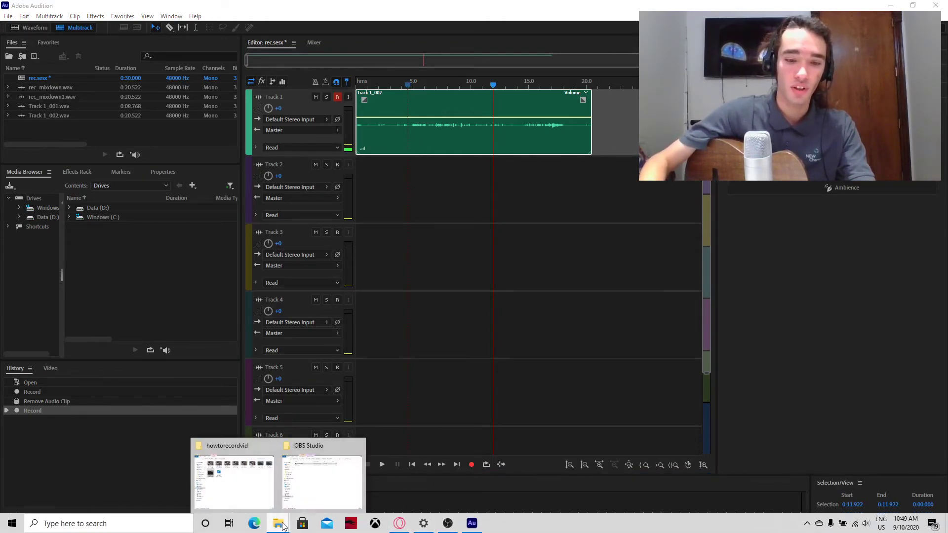
left_click(228, 487)
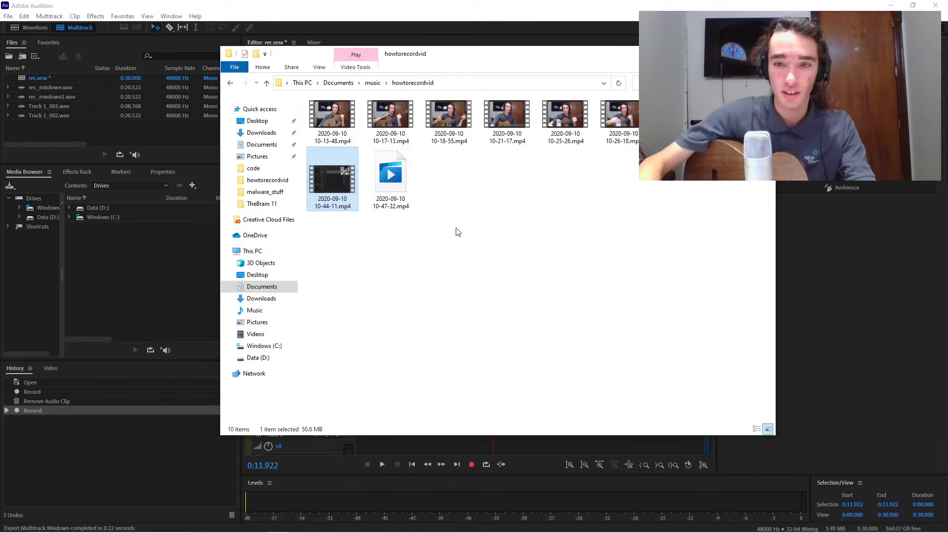
left_click(372, 83)
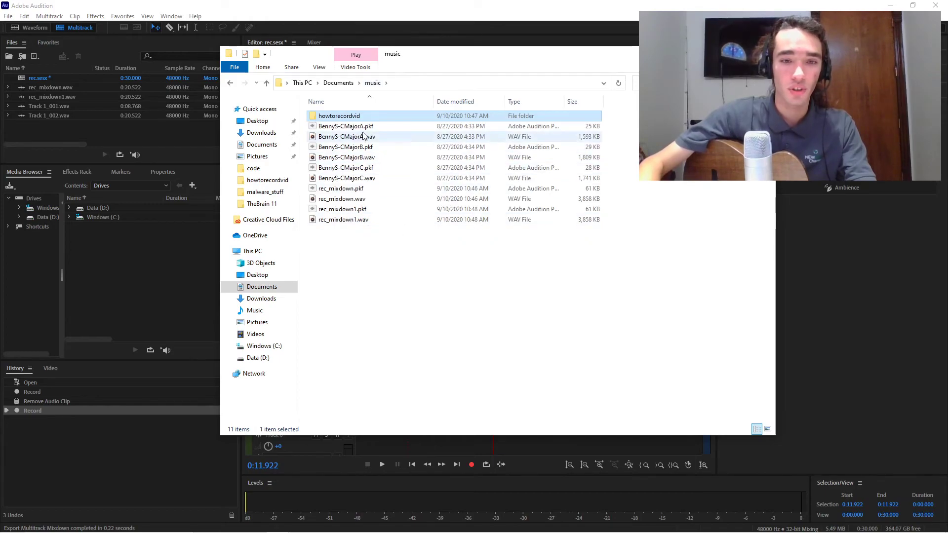
left_click(368, 225)
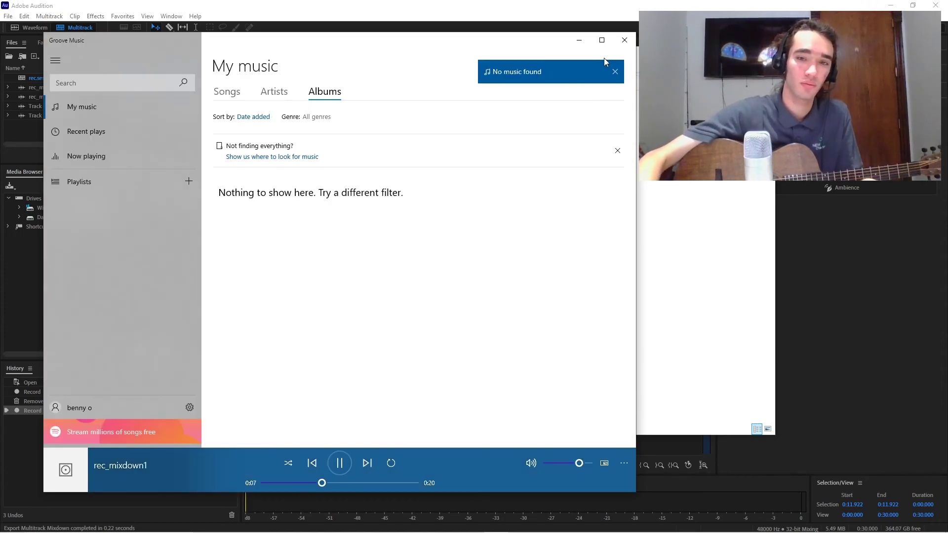
Pause rec_mixdown1 playback in Groove Music and close the player
left_click(334, 471)
left_click(624, 39)
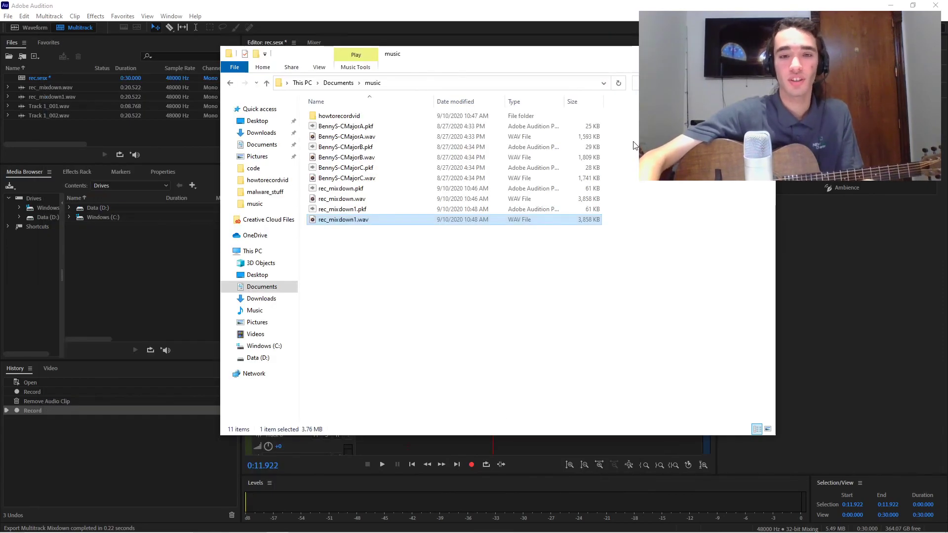